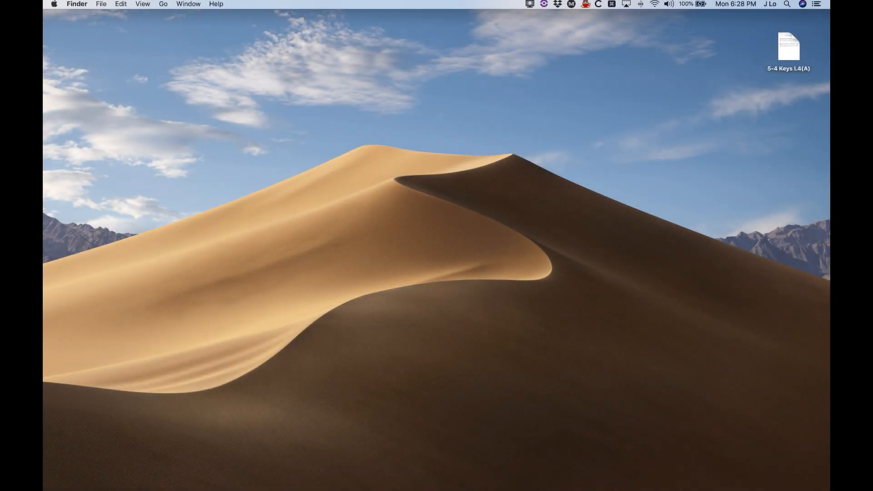
# Look over the printed score in the Beethoven Excerpt document, and close it.
pyautogui.moveTo(182, 105); pyautogui.dragTo(333, 38)
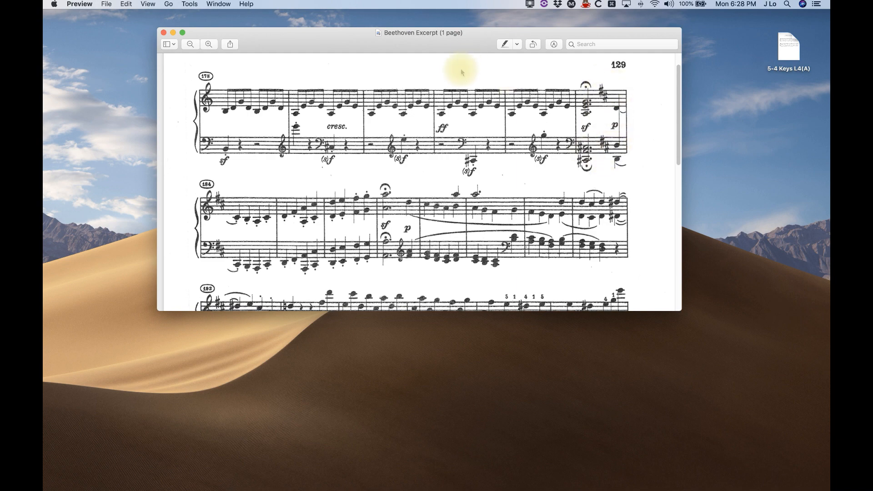
pyautogui.scroll(-1, 459, 69)
pyautogui.scroll(2, 506, 119)
pyautogui.click(475, 38)
pyautogui.press('super+w')
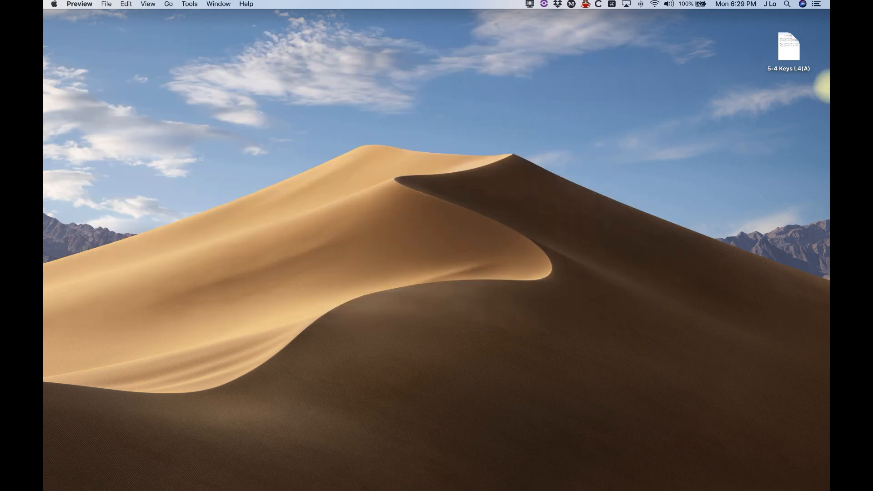
# Open the score file 5-4 Keys L4(A) from the desktop in Finale.
pyautogui.click(788, 47)
pyautogui.press('super+o')
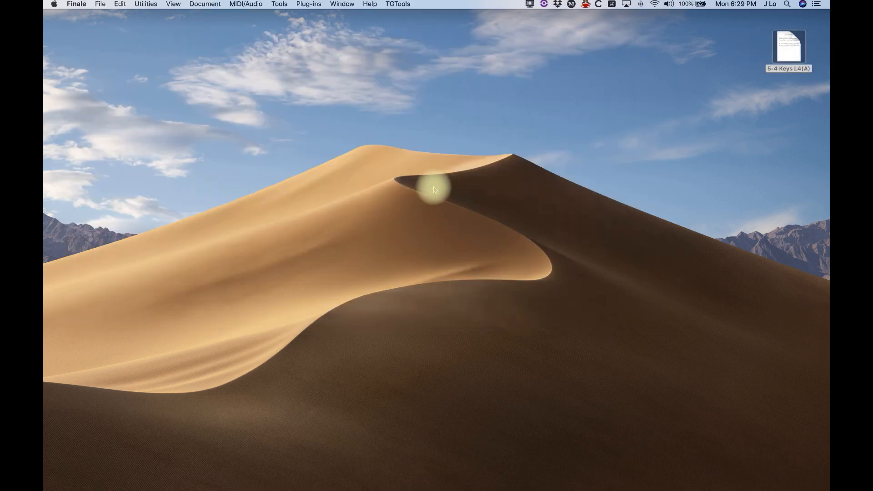
pyautogui.press('super+equal')
pyautogui.press('super+equal')
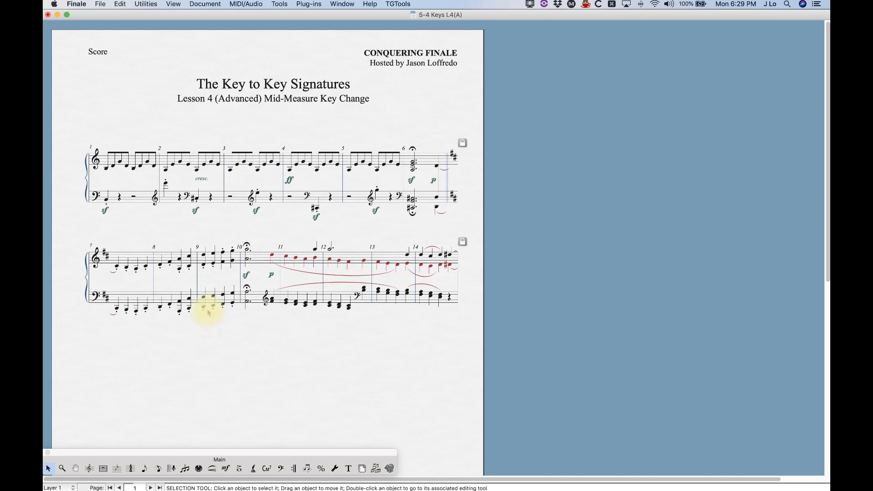
# Insert a stack of 2 blank measures before measure 6.
pyautogui.rightClick(421, 162)
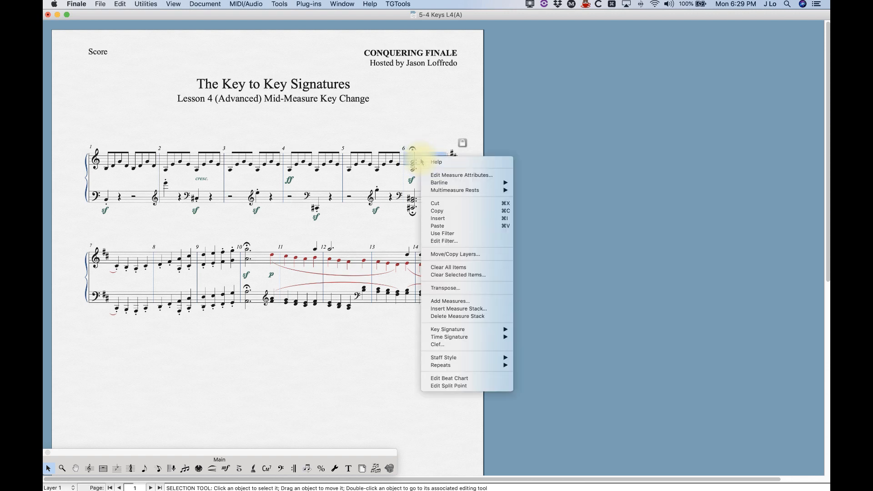
pyautogui.click(469, 301)
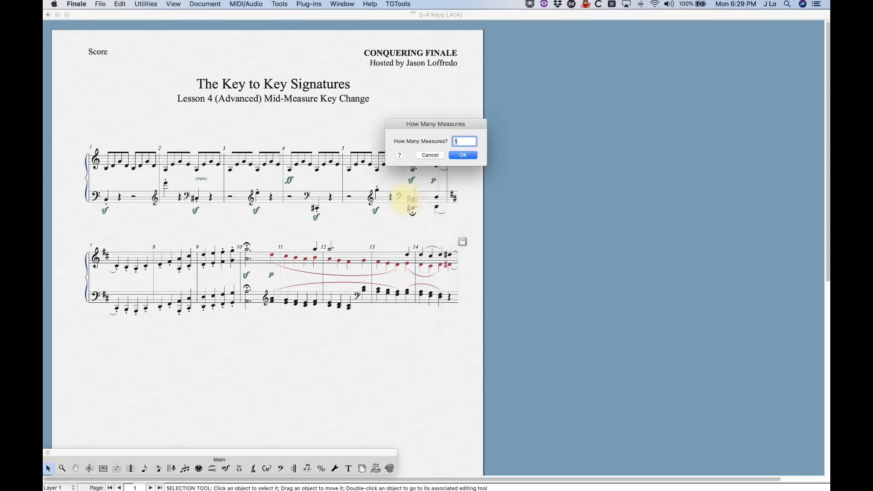
pyautogui.write('2')
pyautogui.press('Return')
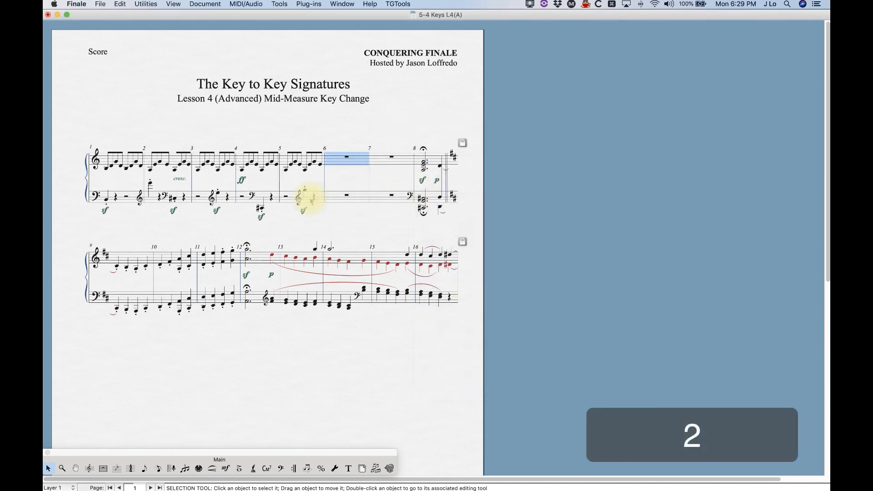
# Set the lower staff of the blank measures 6 and 7 to bass clef.
pyautogui.click(376, 195)
pyautogui.keyDown('shift'); pyautogui.click(341, 195); pyautogui.keyUp('shift')
pyautogui.click(281, 468)
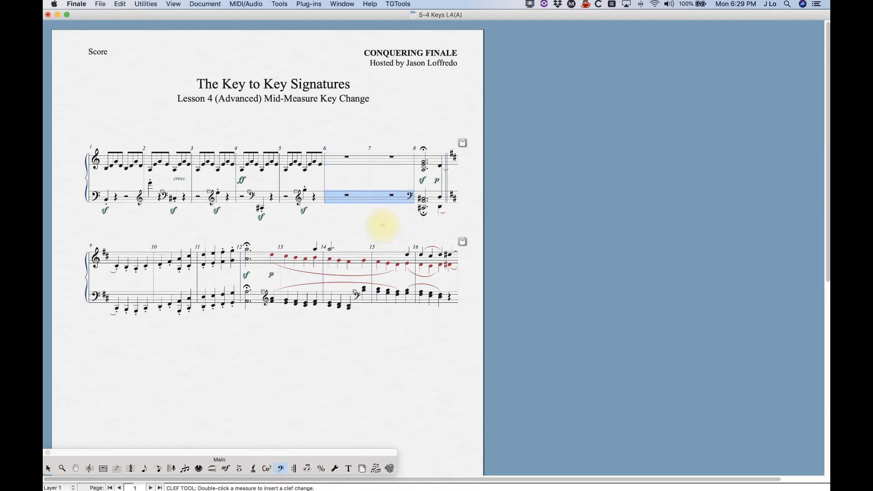
pyautogui.press('4')
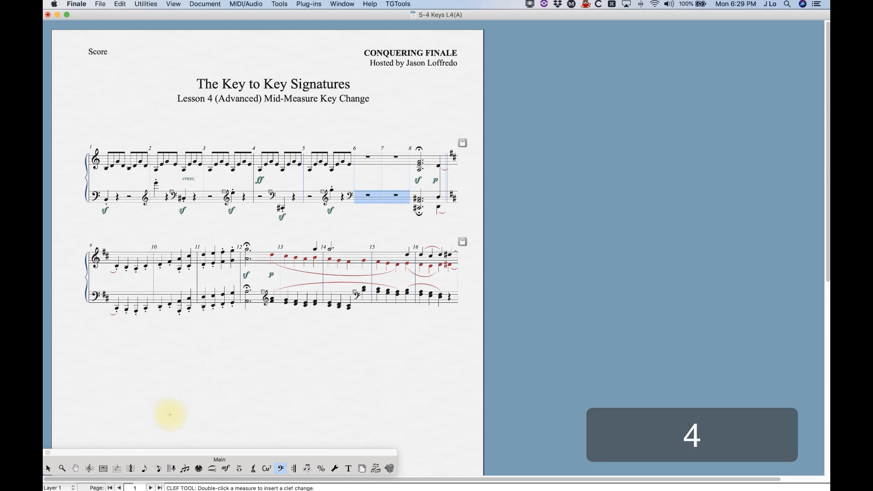
# Give measure 6 only a 3/4 time signature, using a different time signature of 4/4 for display.
pyautogui.click(130, 468)
pyautogui.click(358, 145)
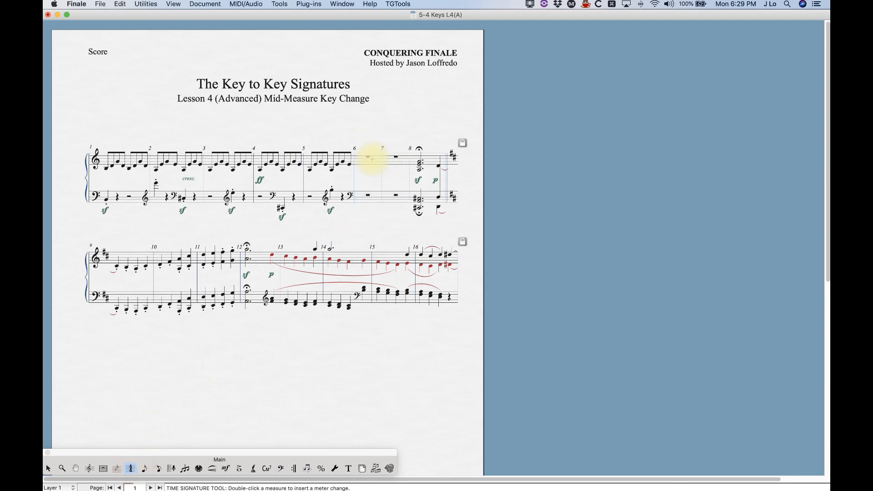
pyautogui.doubleClick(371, 158)
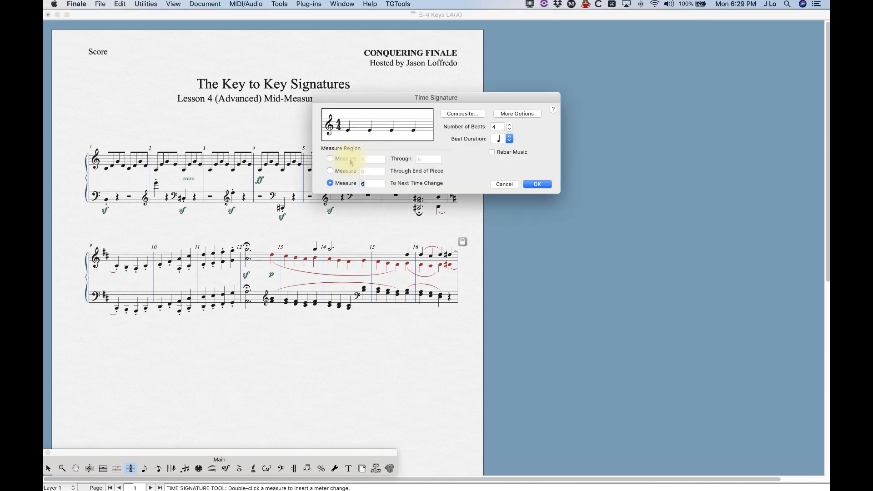
pyautogui.click(510, 130)
pyautogui.click(513, 114)
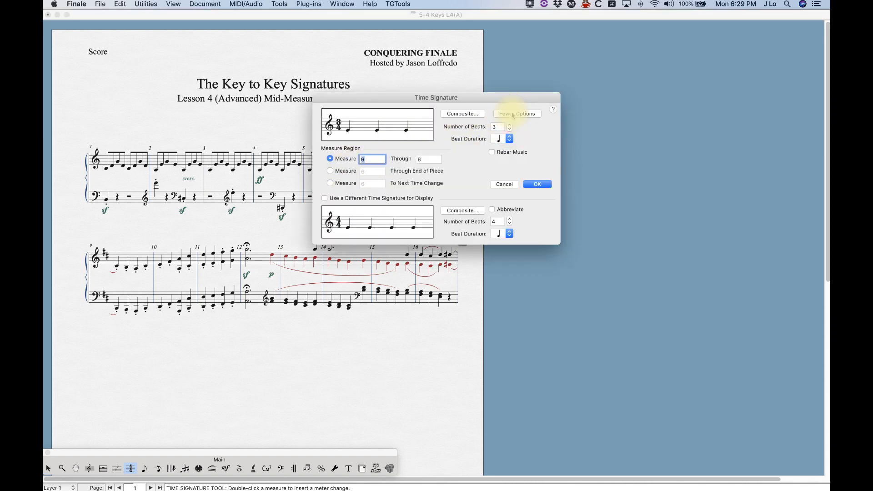
pyautogui.click(325, 198)
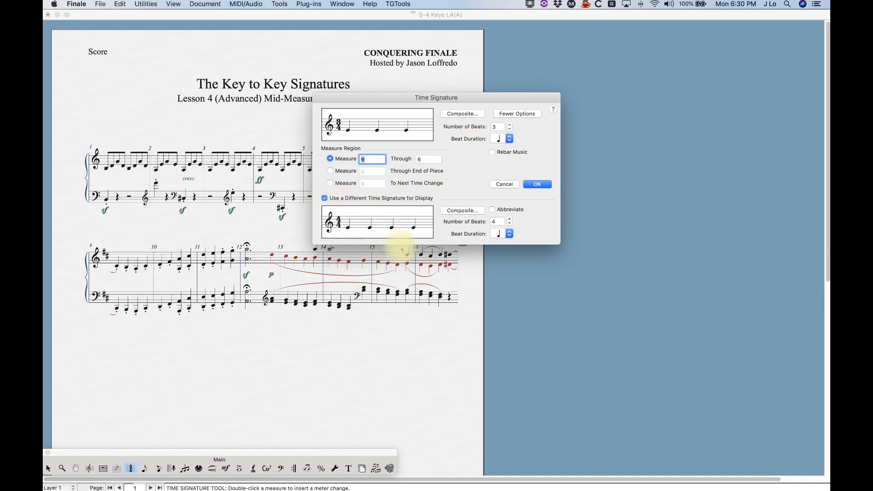
pyautogui.click(537, 184)
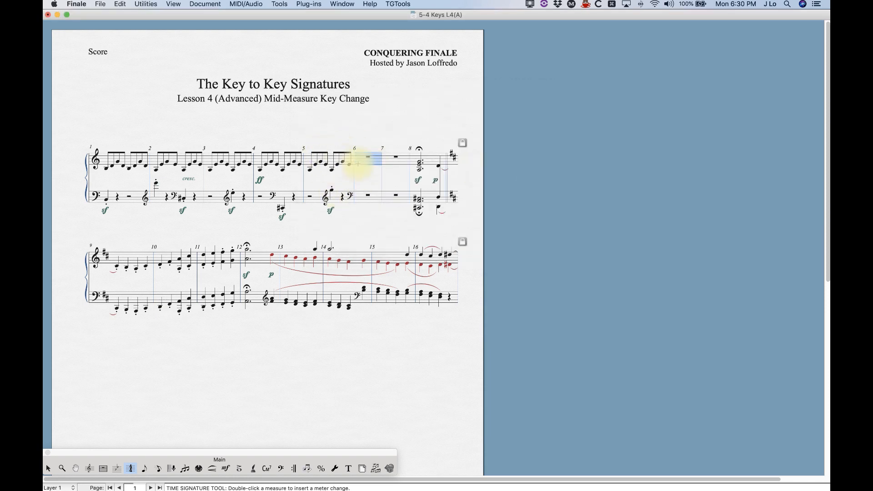
# Give measure 7 only a 1/4 time signature, using a different time signature of 4/4 for display.
pyautogui.click(395, 157)
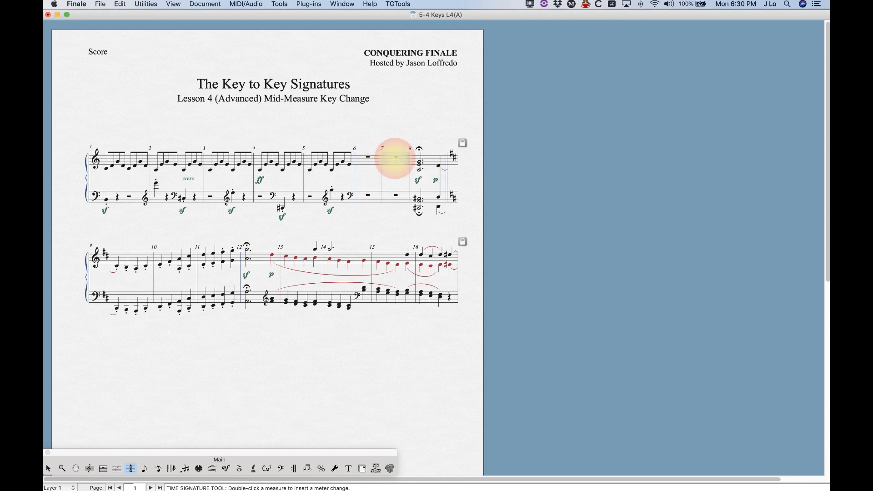
pyautogui.doubleClick(396, 157)
pyautogui.click(511, 130)
pyautogui.click(511, 131)
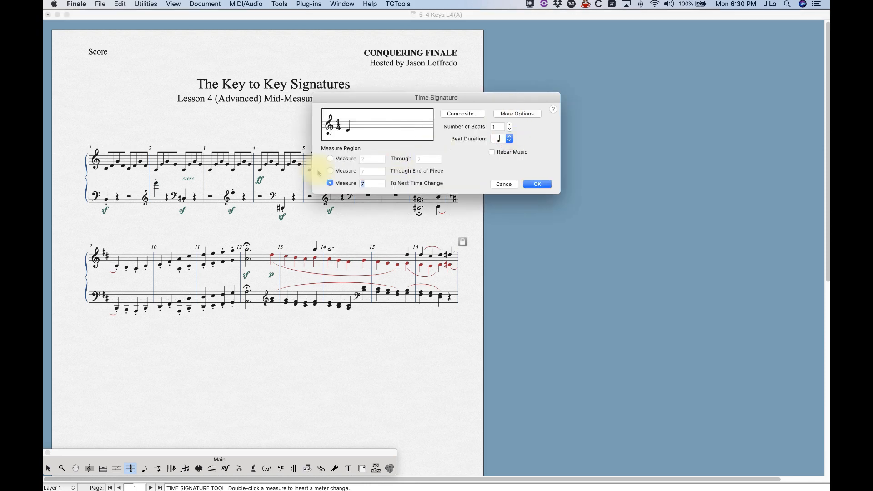
pyautogui.click(342, 159)
pyautogui.click(519, 114)
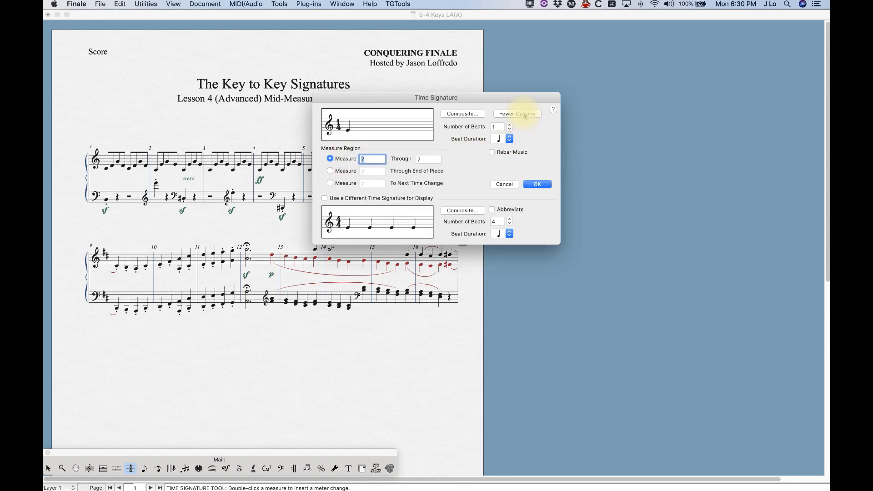
pyautogui.click(325, 198)
pyautogui.click(538, 185)
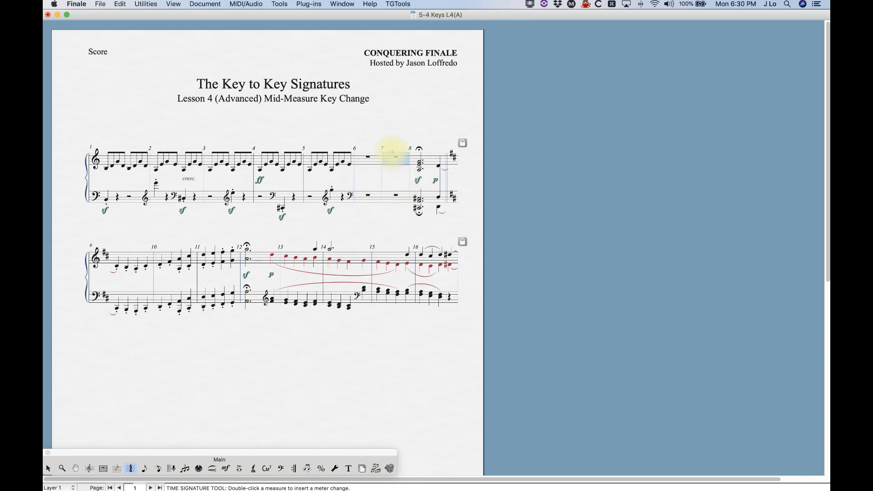
pyautogui.click(364, 160)
pyautogui.click(401, 162)
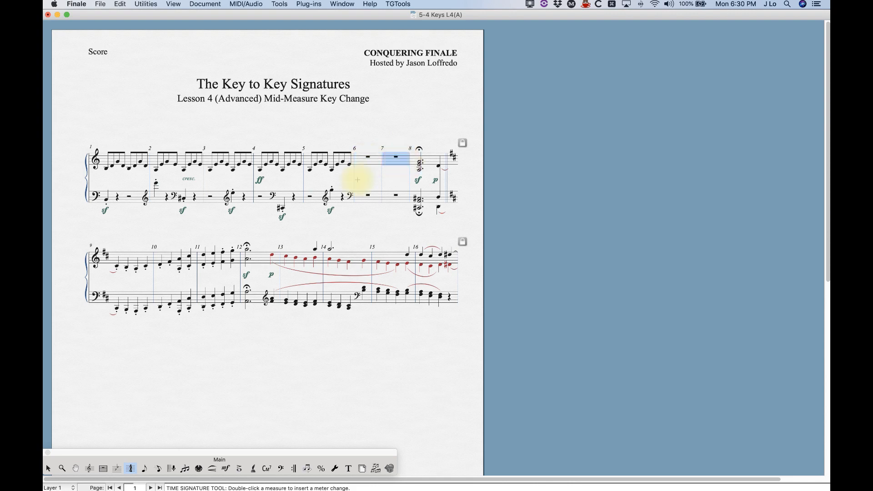
# Copy the opening fermata chords of measure 8 on both staves into measure 6.
pyautogui.click(49, 468)
pyautogui.moveTo(408, 142); pyautogui.dragTo(438, 221)
pyautogui.moveTo(423, 161); pyautogui.dragTo(357, 156)
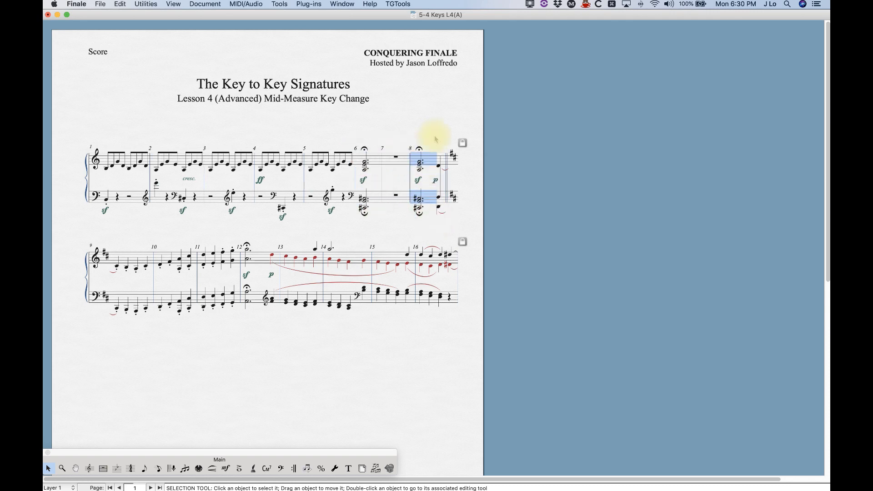
# Copy the last beat of measure 8 on both staves into measure 7, undoing the first attempt.
pyautogui.click(438, 150)
pyautogui.moveTo(433, 142); pyautogui.dragTo(444, 200)
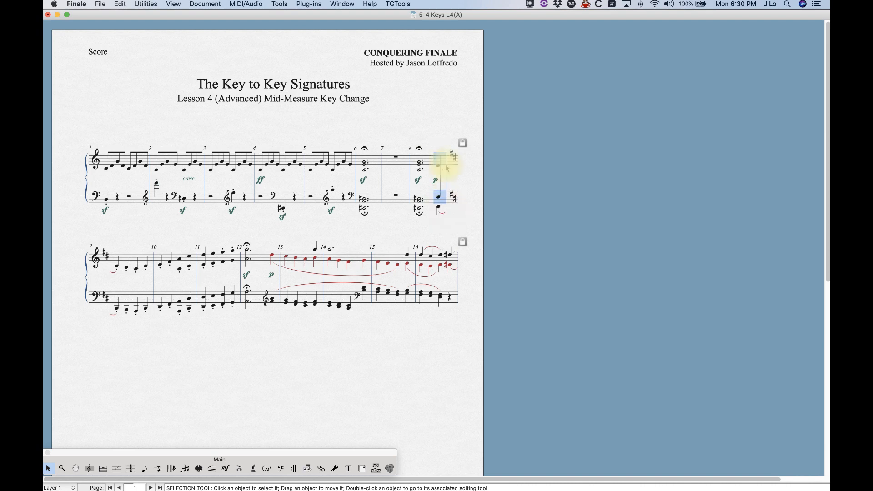
pyautogui.moveTo(444, 156); pyautogui.dragTo(382, 162)
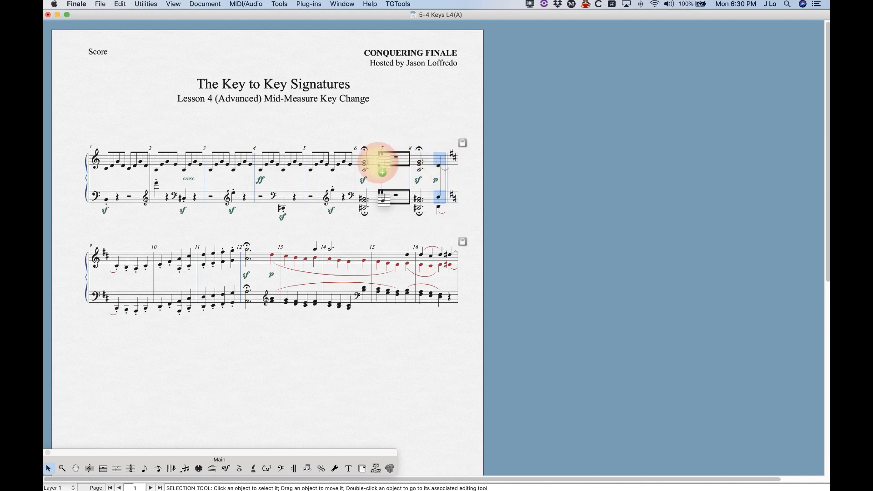
pyautogui.press('super+z')
pyautogui.moveTo(449, 208); pyautogui.dragTo(450, 214)
pyautogui.moveTo(445, 159); pyautogui.dragTo(394, 160)
# Delete the original measure 8 from the whole system.
pyautogui.click(424, 132)
pyautogui.doubleClick(431, 153)
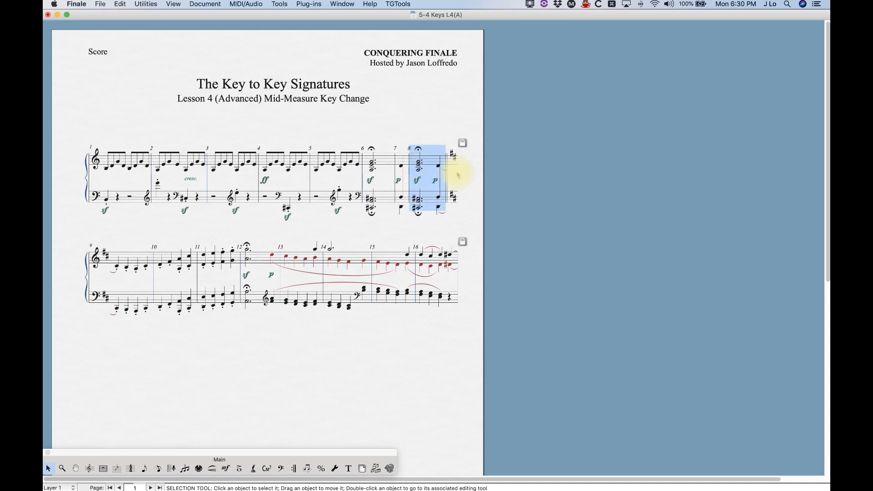
pyautogui.press('BackSpace')
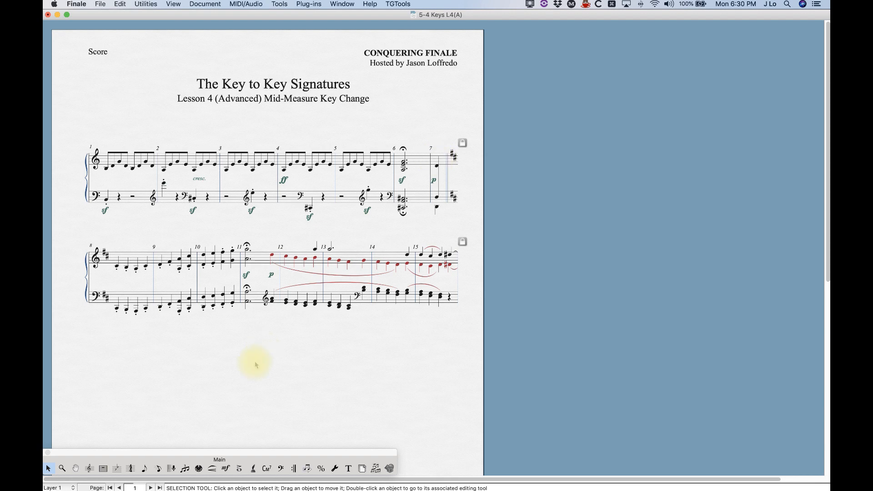
# Change the key signature to D major from measure 7 to the next key change, transposing the notes up.
pyautogui.click(117, 468)
pyautogui.doubleClick(438, 159)
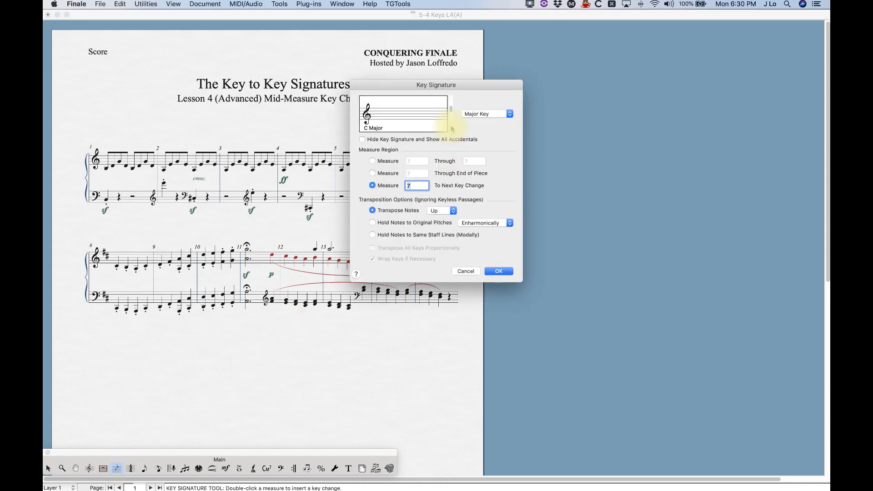
pyautogui.click(451, 129)
pyautogui.click(452, 129)
pyautogui.click(499, 272)
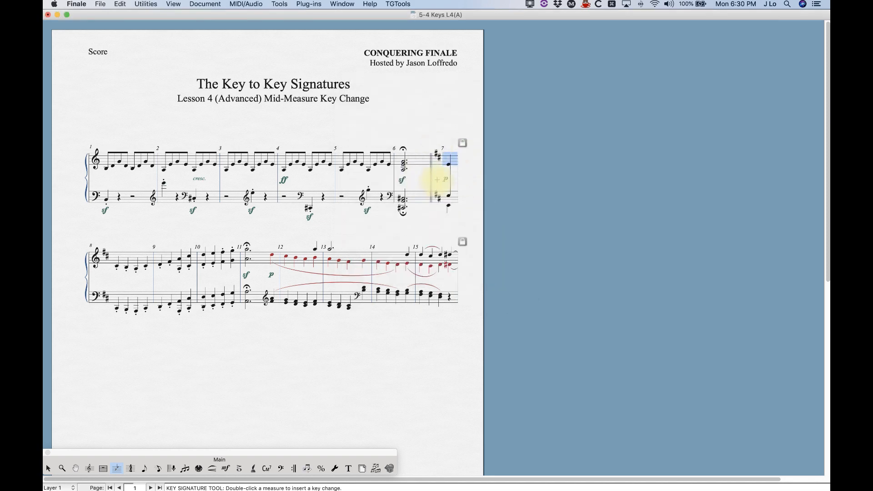
# Make the barline at the end of measure 6 invisible.
pyautogui.click(104, 469)
pyautogui.click(48, 469)
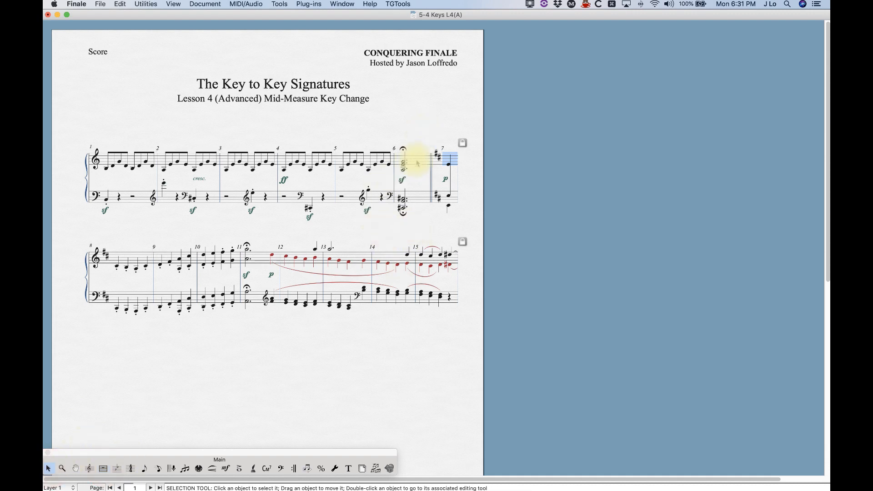
pyautogui.rightClick(415, 160)
pyautogui.moveTo(446, 185)
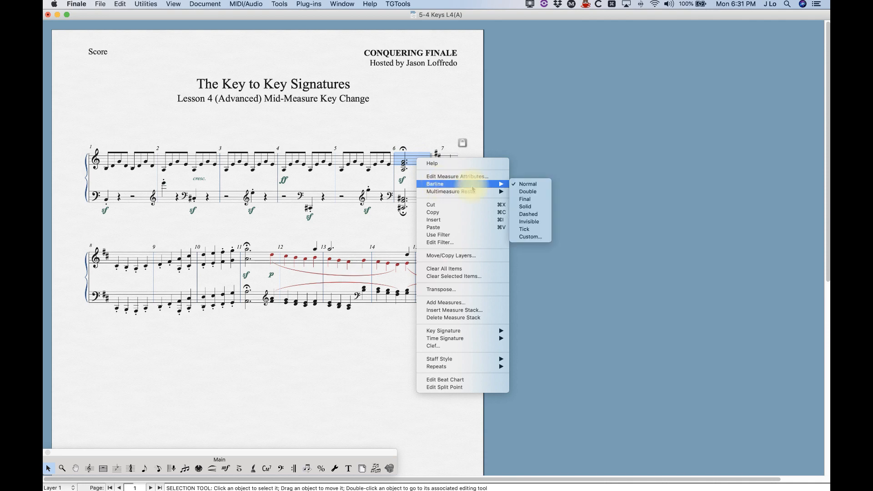
pyautogui.click(523, 221)
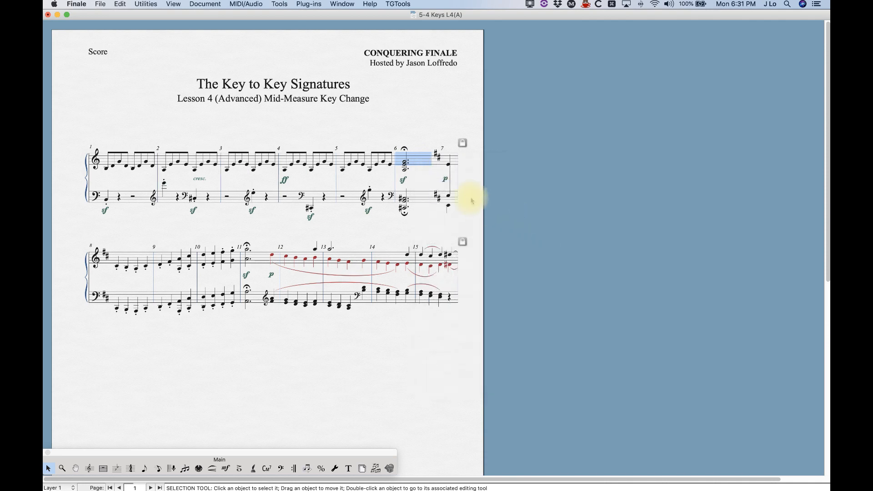
pyautogui.click(412, 132)
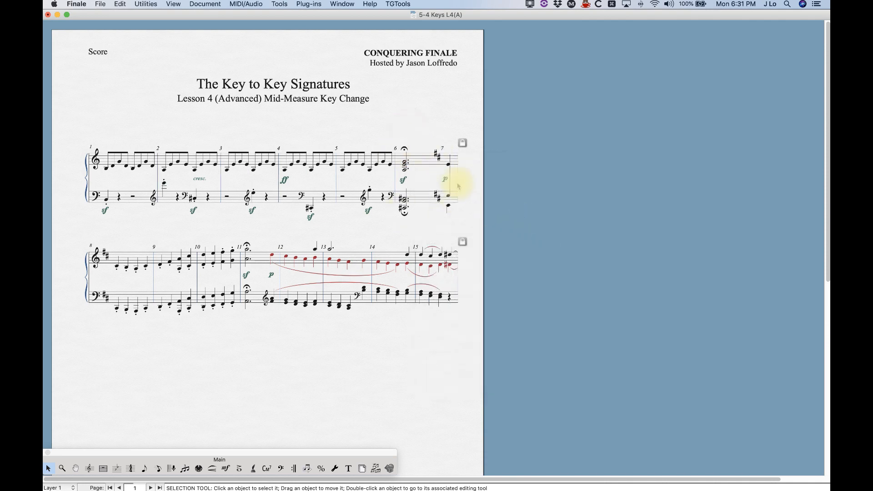
# Adjust the measure handle at the hidden barline between measures 6 and 7 with the Measure tool.
pyautogui.click(102, 468)
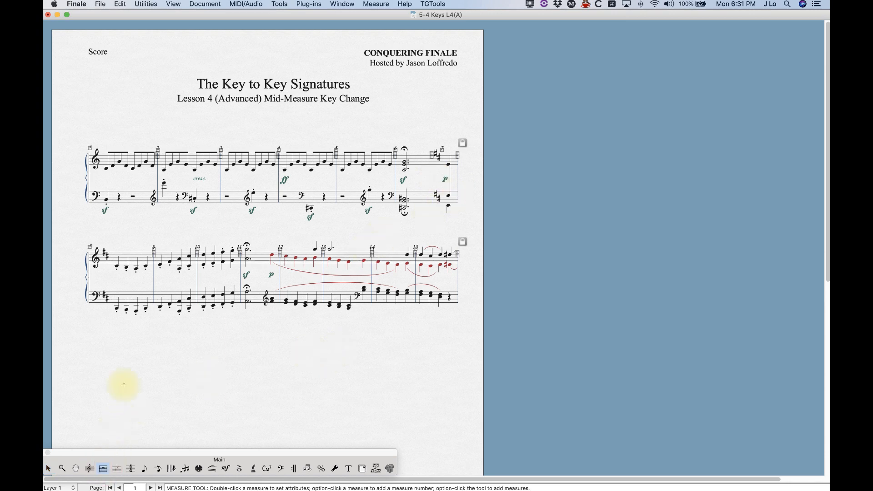
pyautogui.click(49, 468)
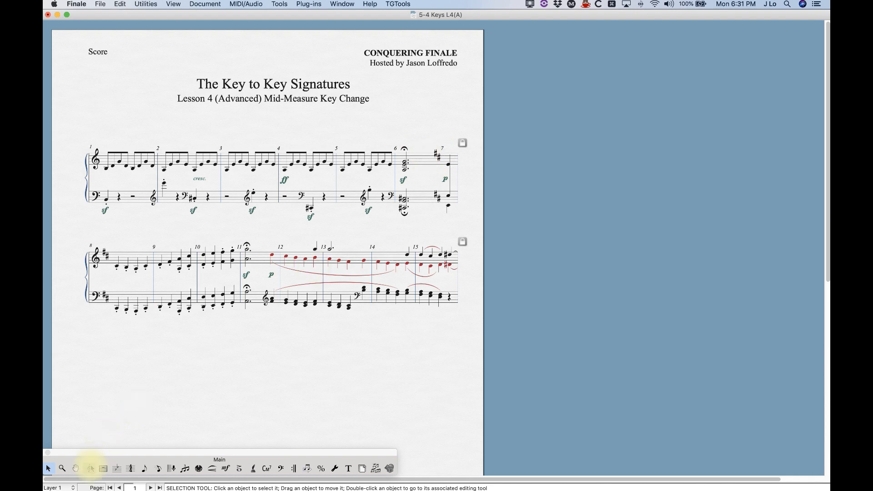
pyautogui.click(103, 469)
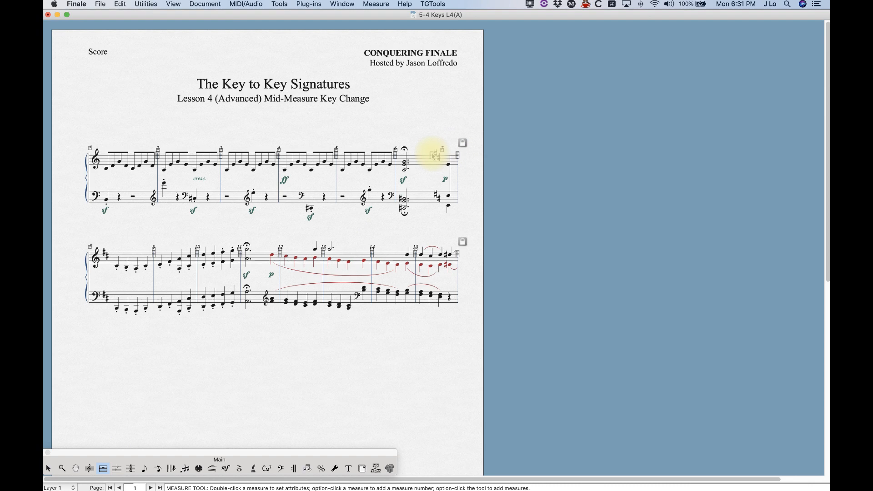
pyautogui.moveTo(432, 154)
pyautogui.mouseDown()
pyautogui.moveTo(418, 156)
pyautogui.moveTo(454, 151)
pyautogui.mouseUp()
pyautogui.press('Escape')
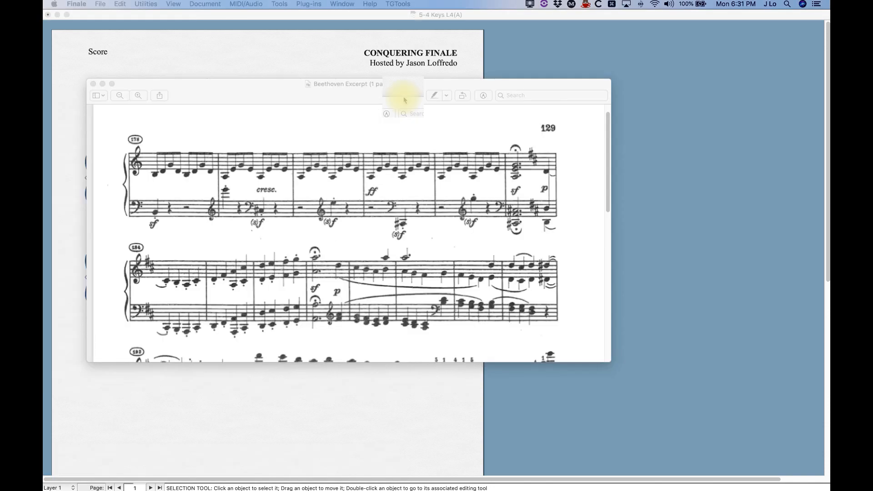
# Move the Beethoven Excerpt reference window aside to uncover the score page.
pyautogui.moveTo(403, 96); pyautogui.dragTo(392, 96)
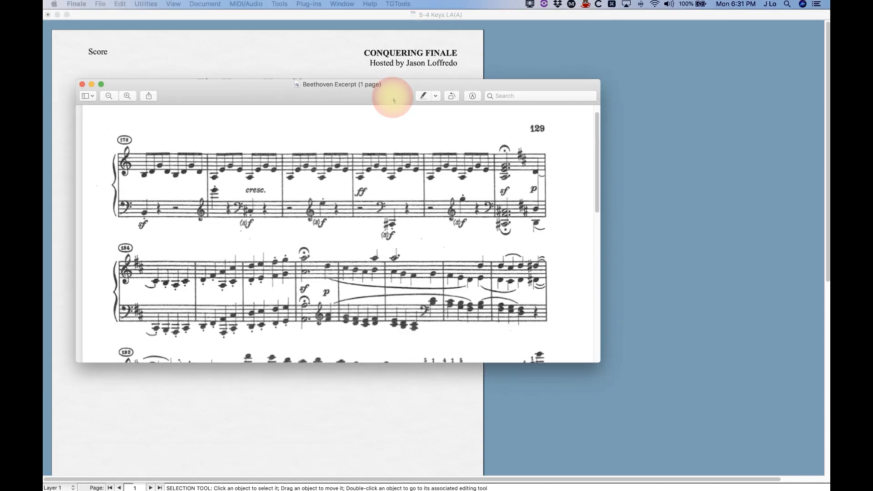
pyautogui.moveTo(400, 93); pyautogui.dragTo(9, 96)
pyautogui.click(364, 135)
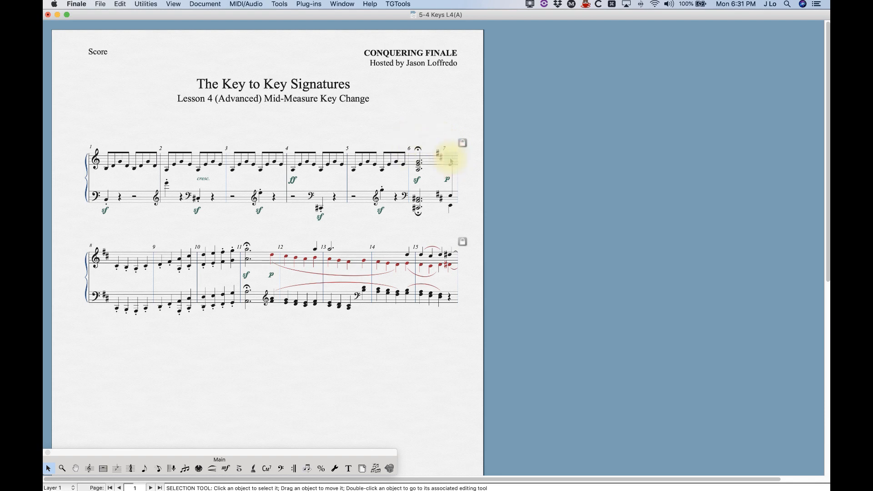
# Exclude measure 7, the one-beat part after the key change, from measure numbering in its Measure Attributes.
pyautogui.click(449, 161)
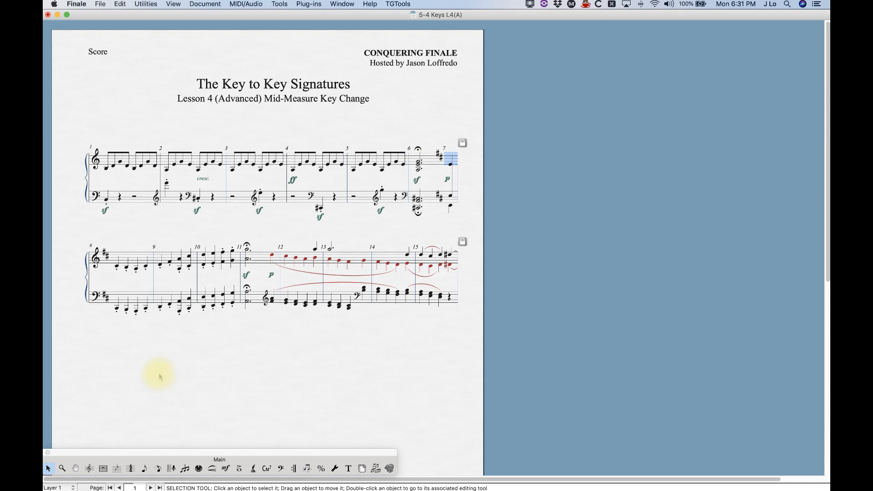
pyautogui.click(102, 470)
pyautogui.doubleClick(452, 159)
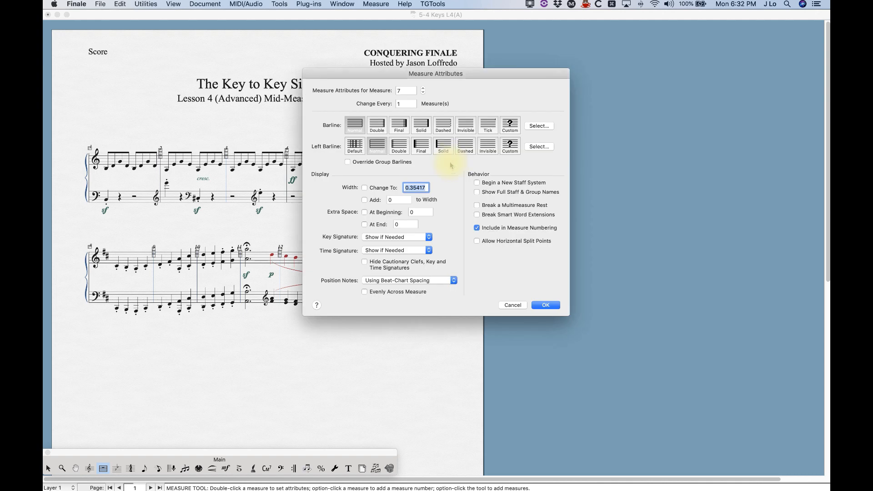
pyautogui.click(480, 235)
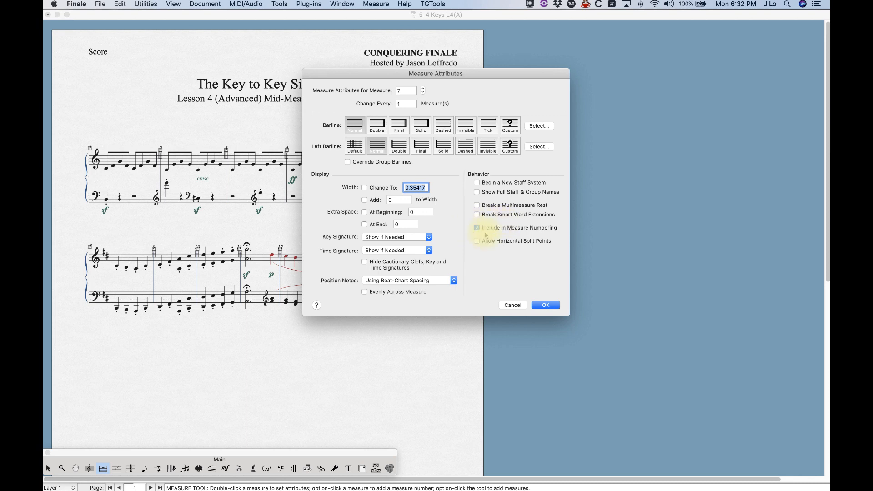
pyautogui.moveTo(444, 74); pyautogui.dragTo(649, 59)
pyautogui.click(751, 290)
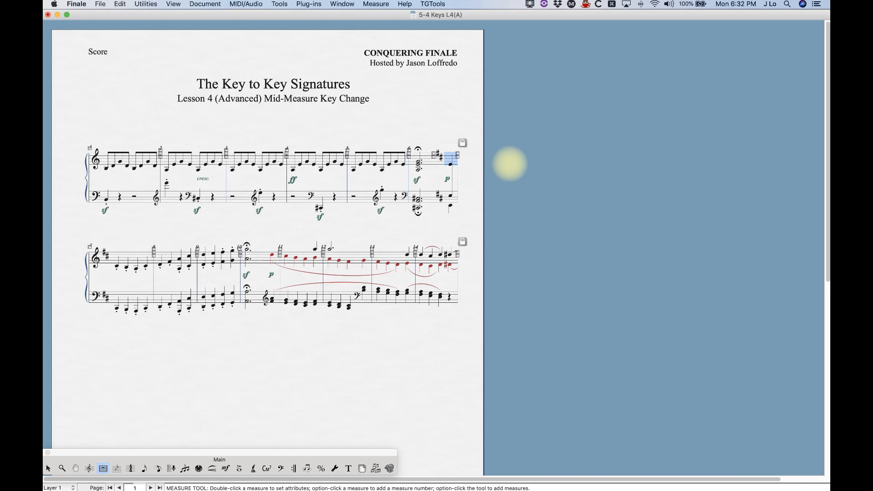
pyautogui.click(48, 468)
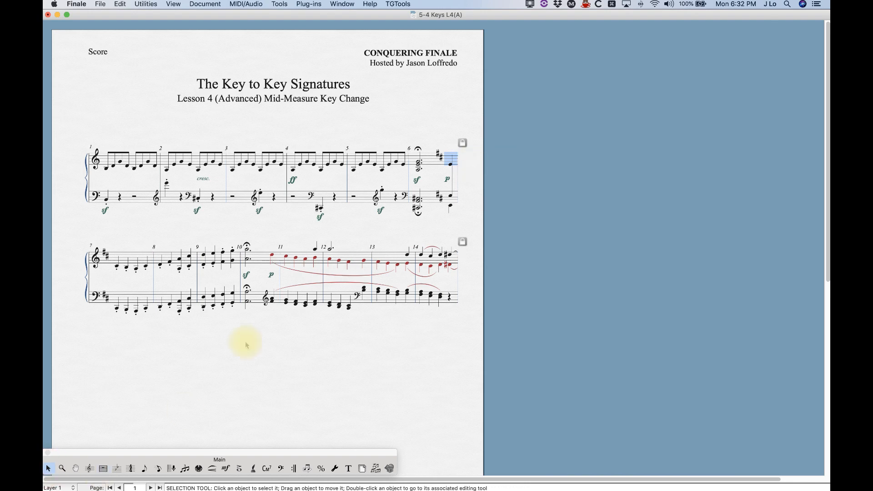
pyautogui.click(409, 150)
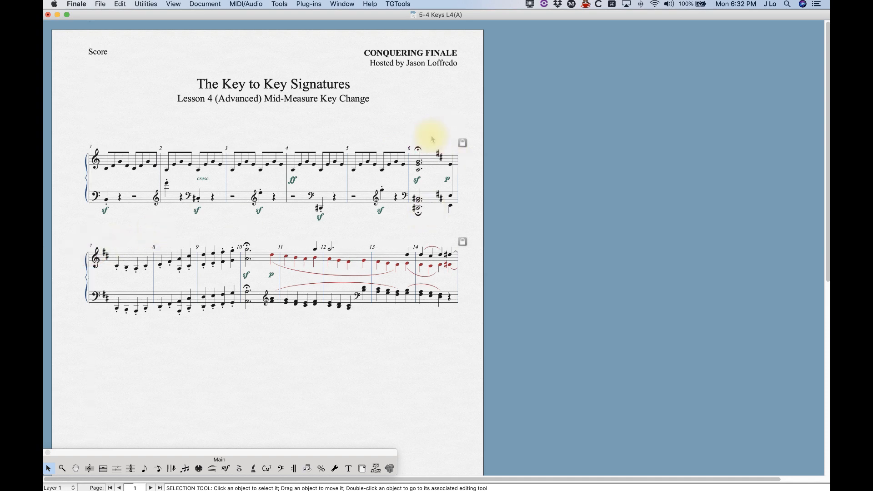
# Add an orchestral solo Violin to the score in the ScoreManager and place it above the Piano.
pyautogui.press('super')
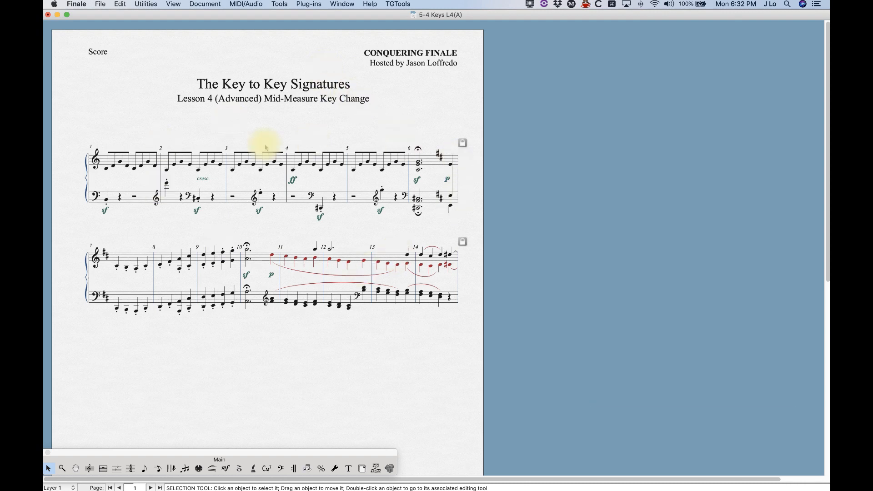
pyautogui.press('super+k')
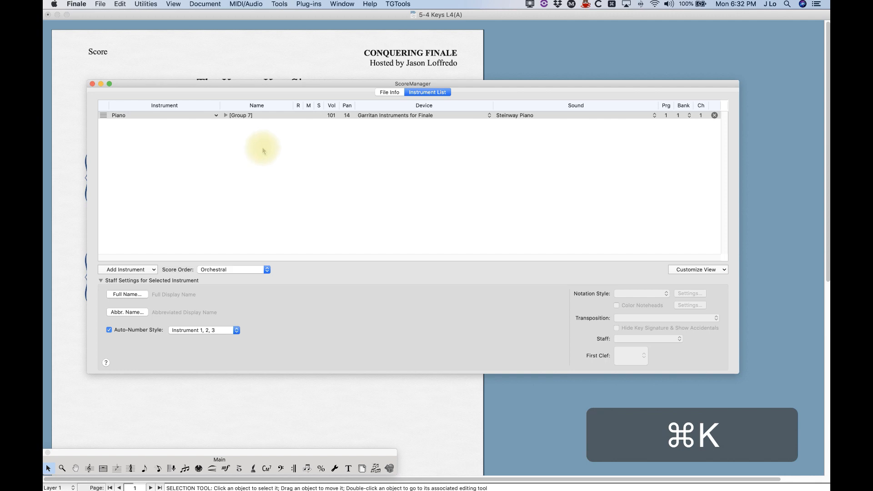
pyautogui.click(139, 270)
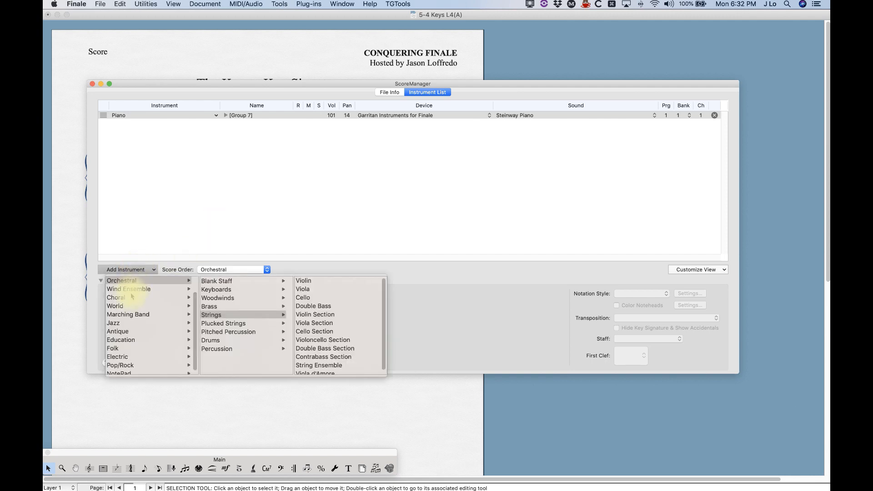
pyautogui.click(308, 285)
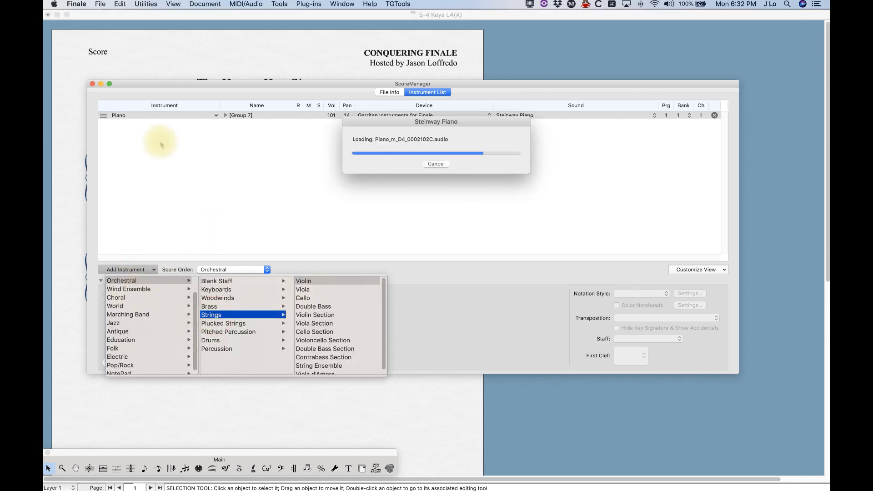
pyautogui.click(103, 118)
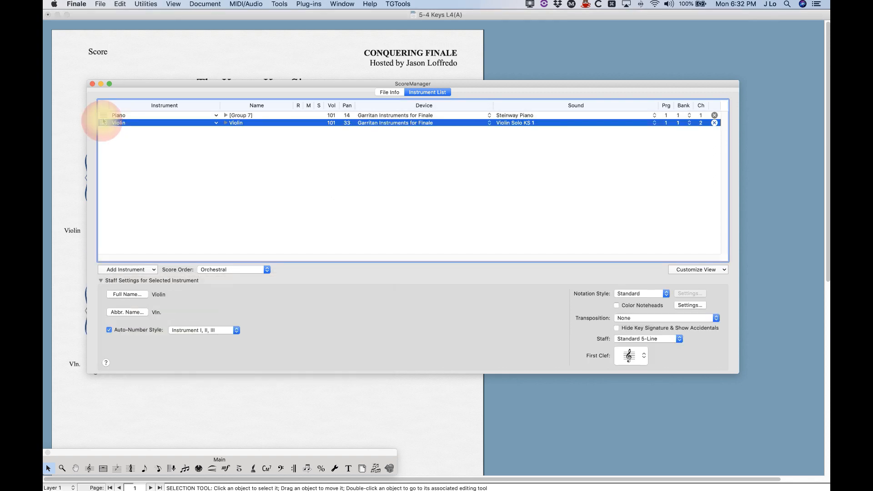
pyautogui.moveTo(105, 118); pyautogui.dragTo(106, 112)
pyautogui.click(93, 84)
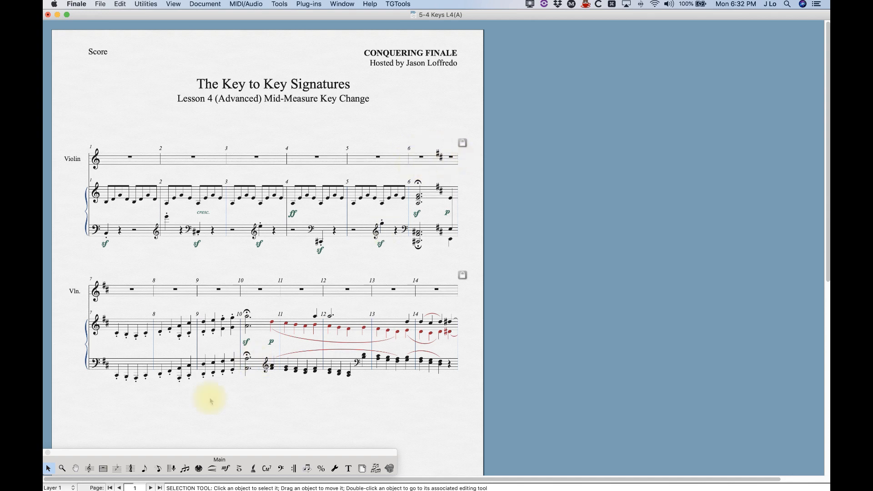
# Enter a dotted half rest in the violin's measure 6 and a quarter rest after the key change with Speedy Entry.
pyautogui.click(159, 468)
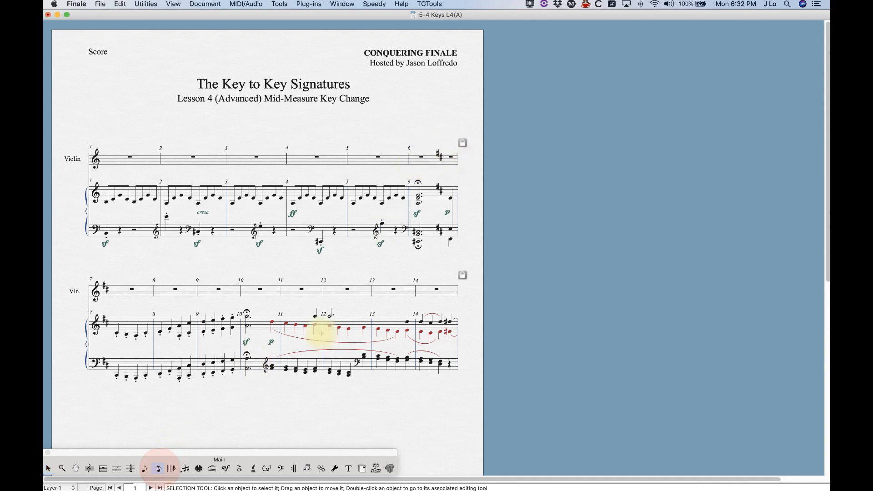
pyautogui.click(421, 162)
pyautogui.press('6')
pyautogui.press('.')
pyautogui.press('5')
pyautogui.click(421, 140)
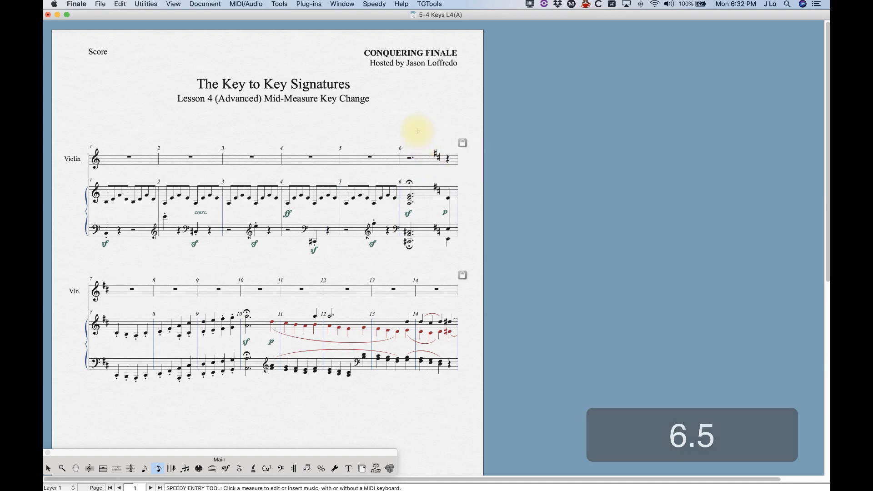
# Attach a fermata above the dotted half rest in the violin's measure 6 with the Articulation tool.
pyautogui.click(240, 468)
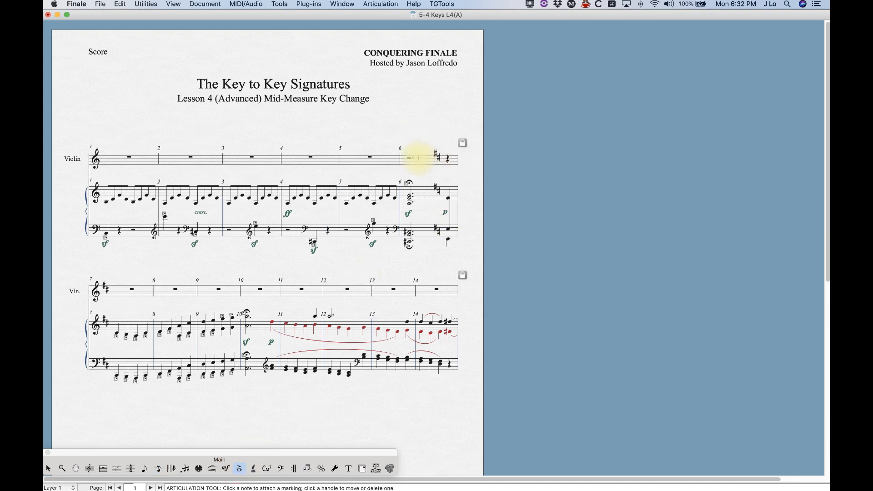
pyautogui.press('f')
pyautogui.click(411, 137)
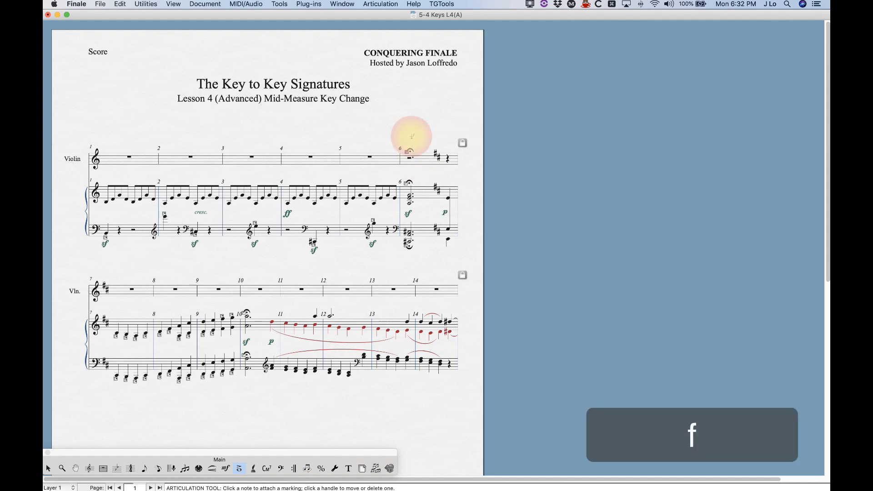
pyautogui.press('Escape')
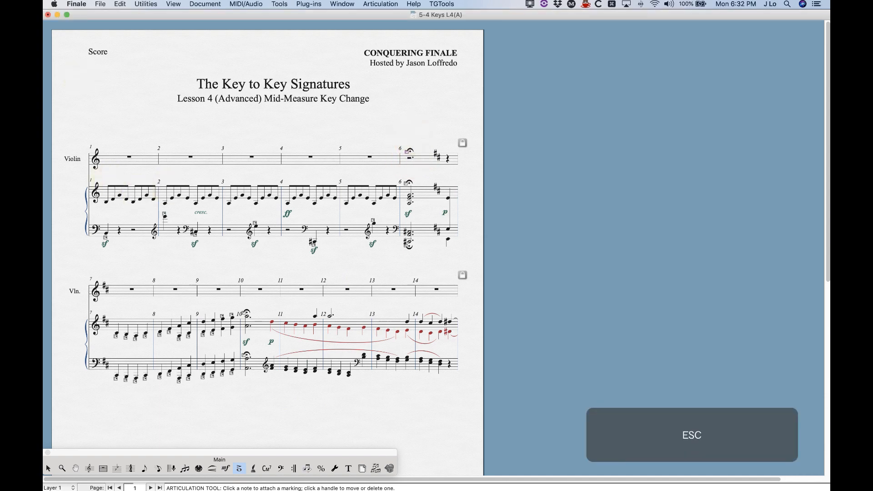
pyautogui.click(48, 468)
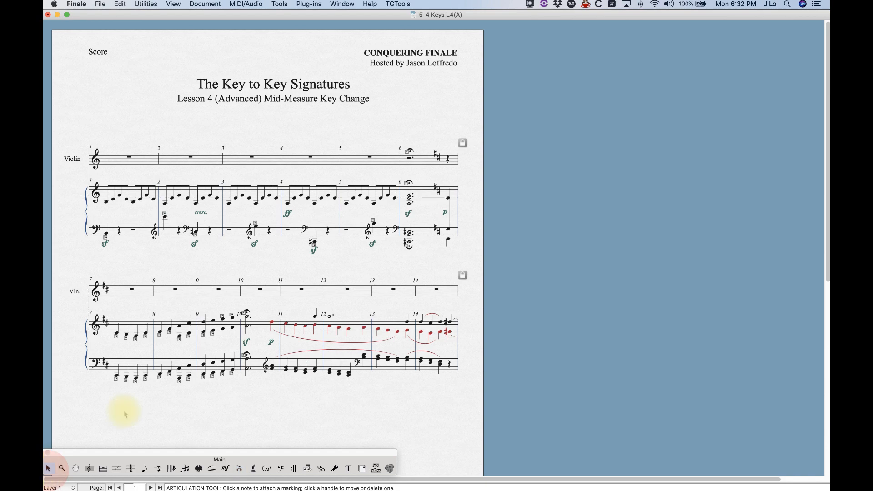